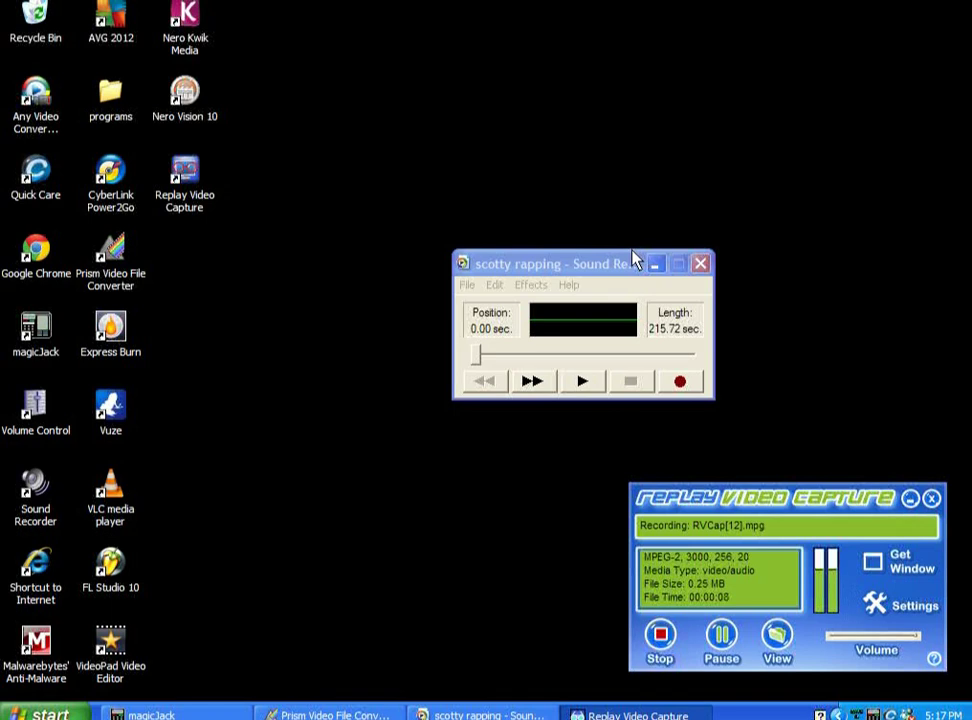
# Move the Replay Video Capture window up clear of the Sound Recorder window
pyautogui.moveTo(748, 527); pyautogui.dragTo(733, 376)
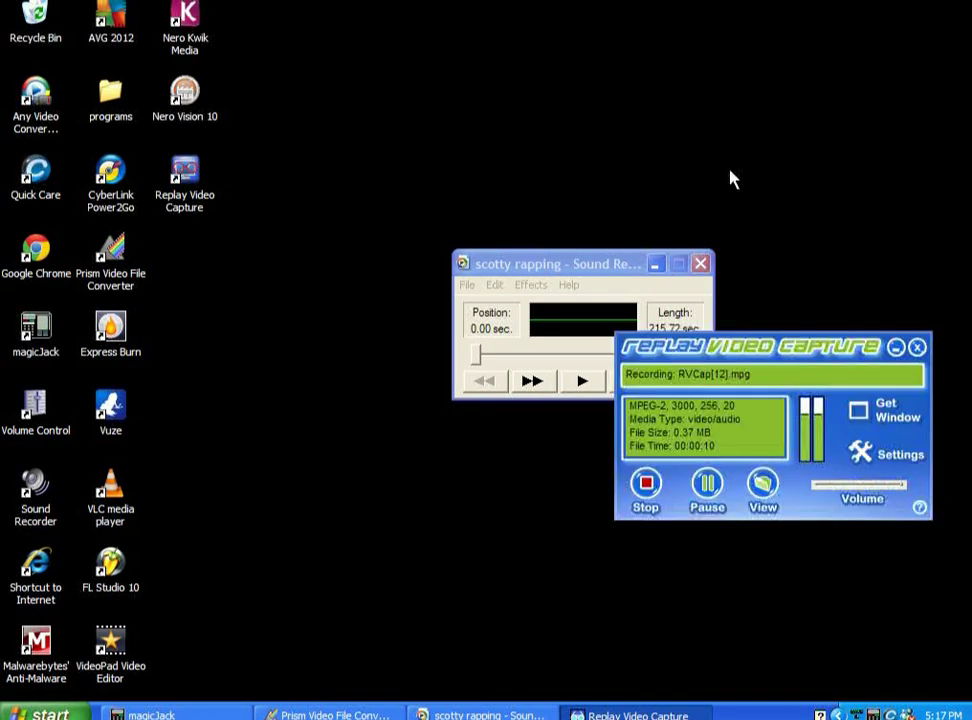
pyautogui.moveTo(733, 180); pyautogui.dragTo(716, 48)
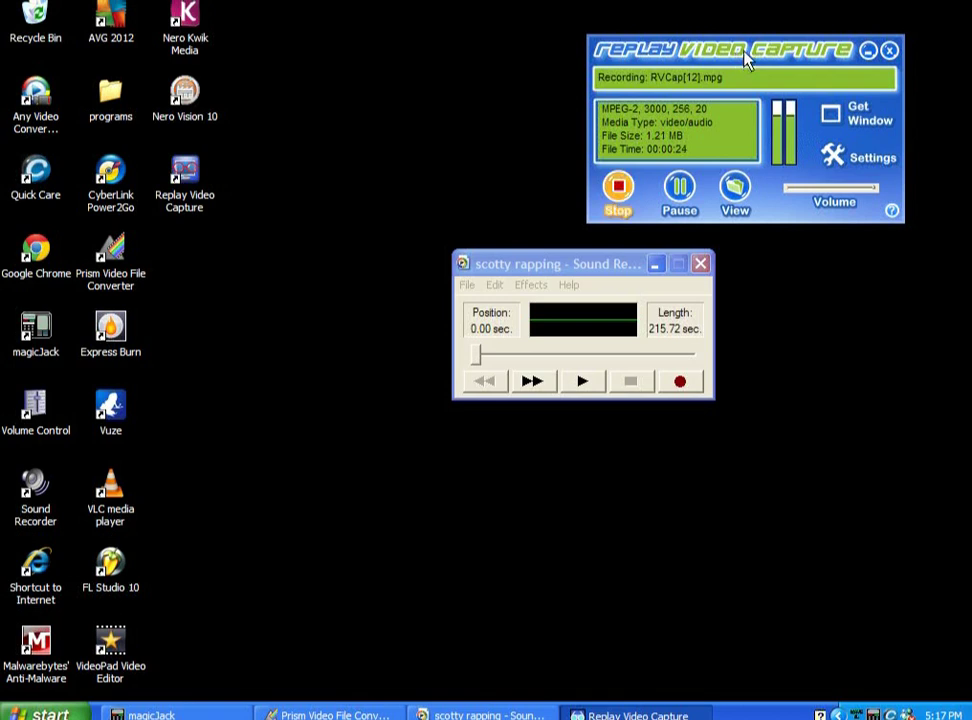
pyautogui.moveTo(748, 61); pyautogui.dragTo(645, 52)
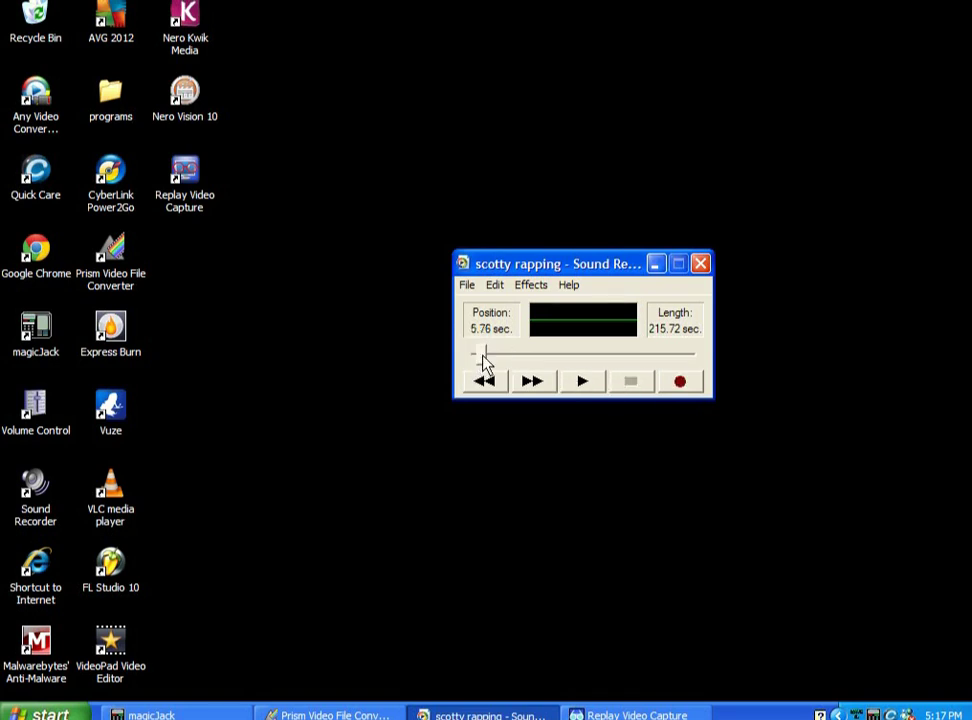
# Play the loaded recording in Sound Recorder and minimize its window
pyautogui.click(582, 381)
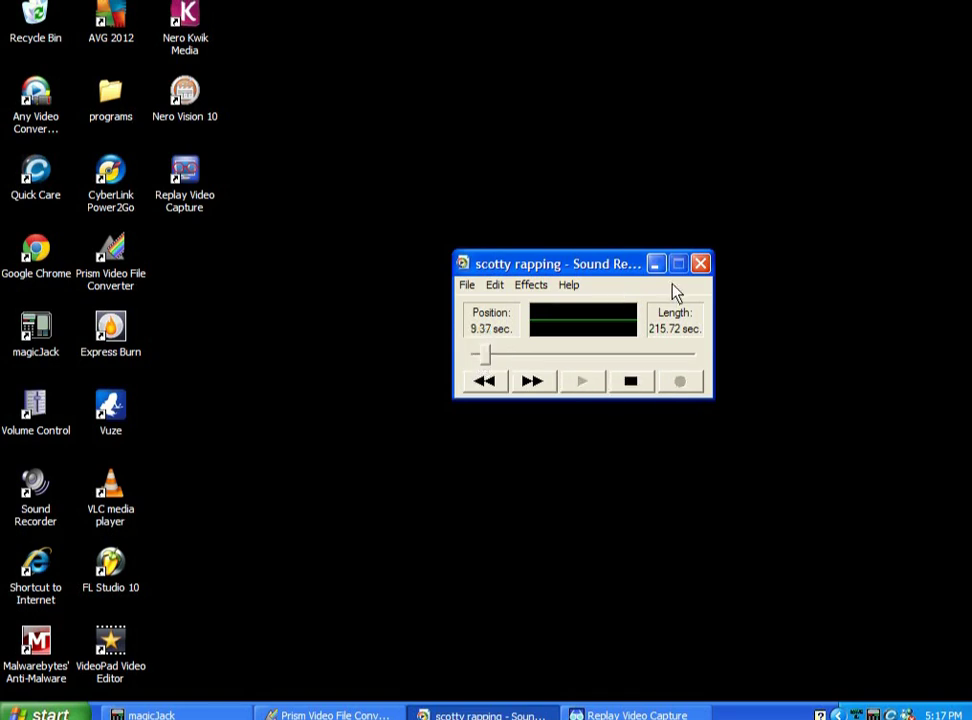
pyautogui.click(656, 264)
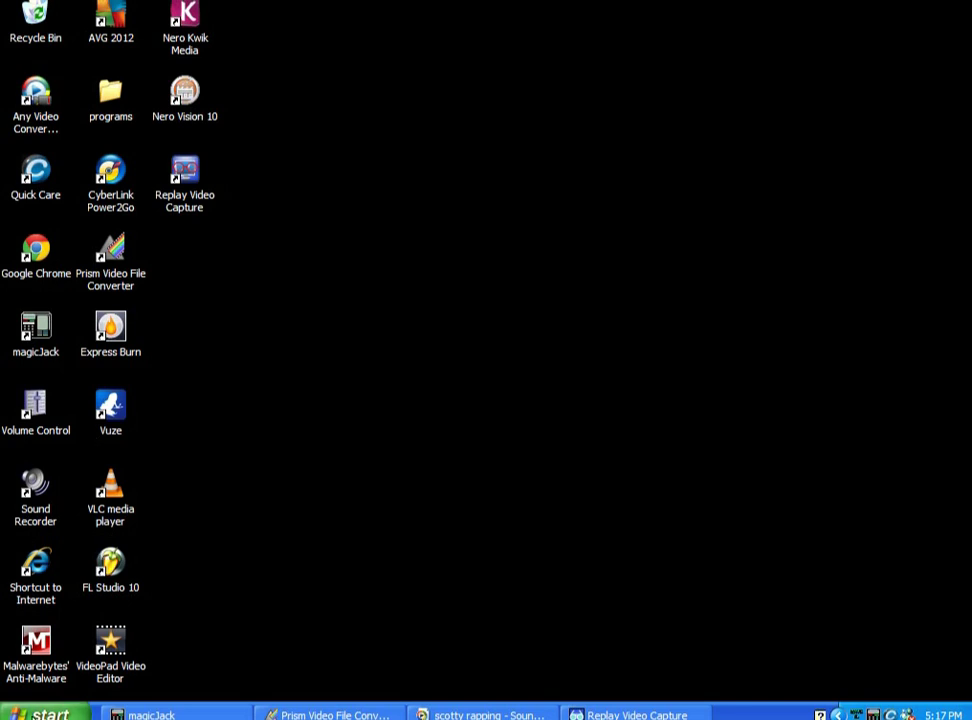
pyautogui.click(125, 405)
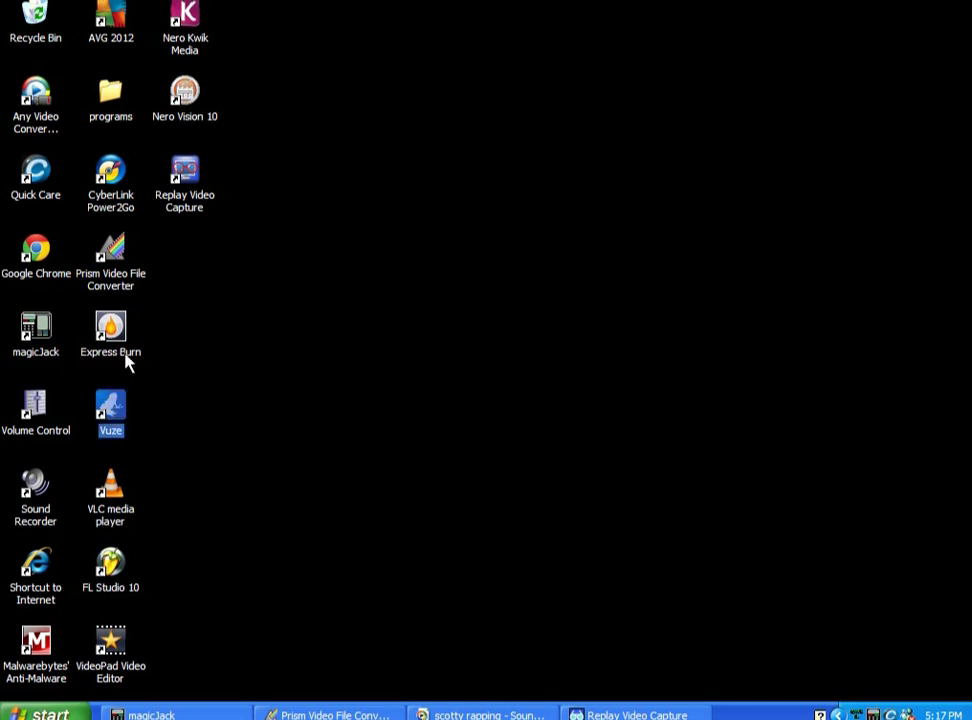
pyautogui.click(125, 355)
pyautogui.click(125, 287)
pyautogui.click(122, 407)
# Open the "Replay Video Capture v3.1B by BiciBg" folder in My Documents\Vuze Downloads and move its window off the desktop icons
pyautogui.press('super')
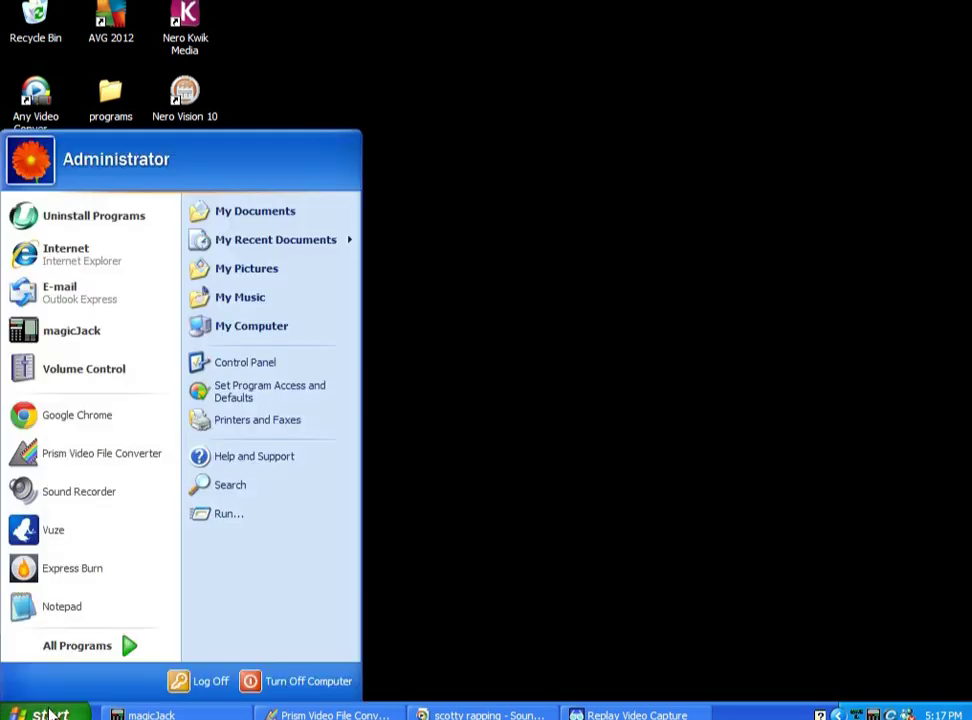
pyautogui.click(276, 221)
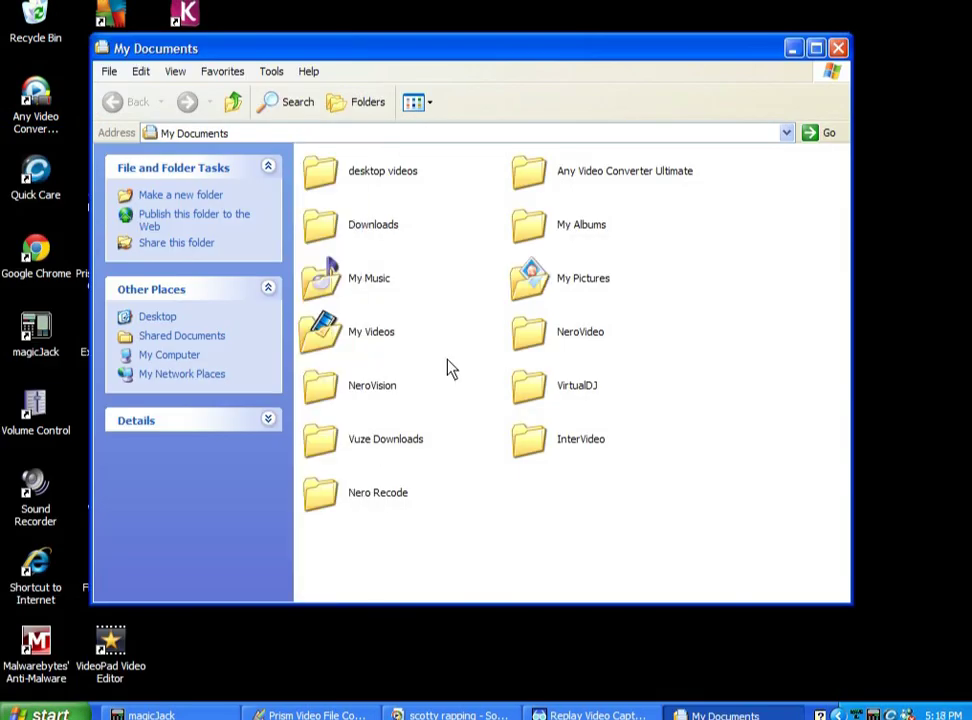
pyautogui.doubleClick(380, 439)
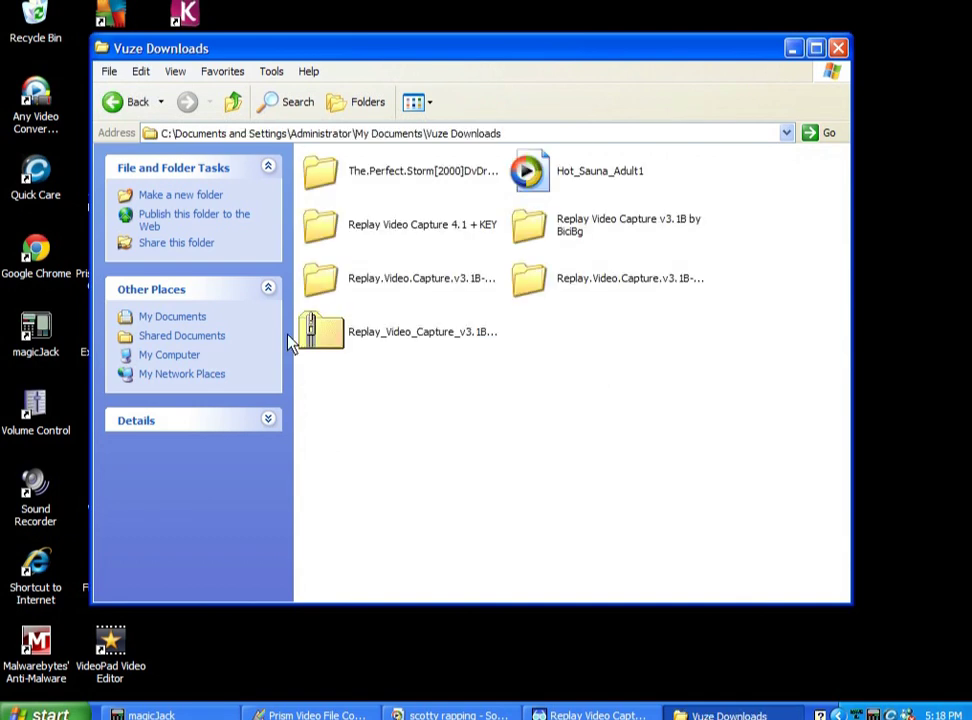
pyautogui.click(524, 240)
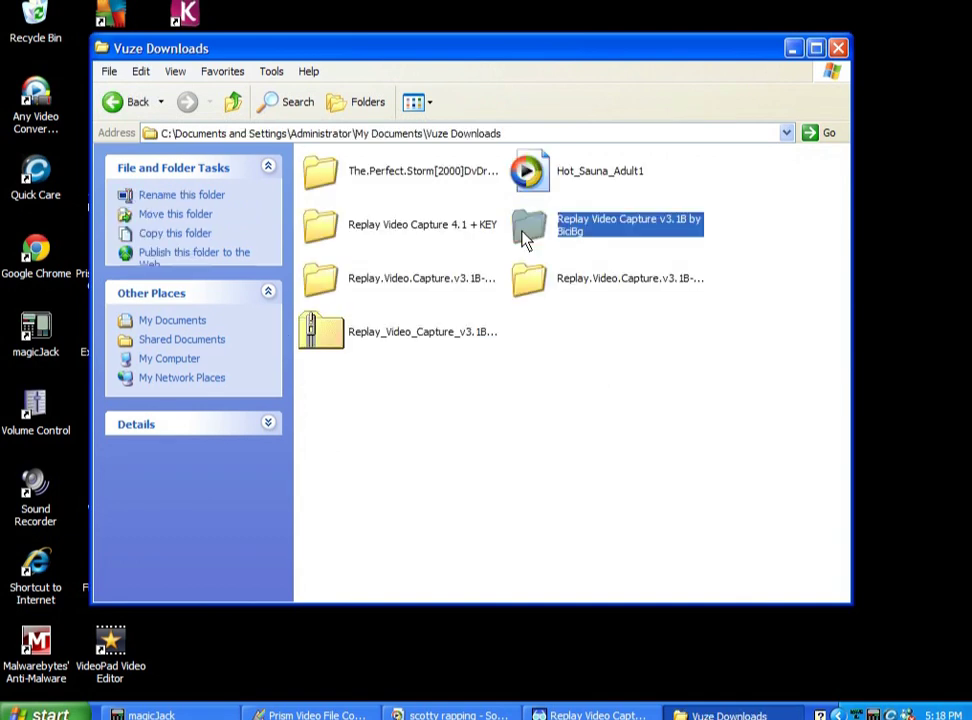
pyautogui.doubleClick(524, 240)
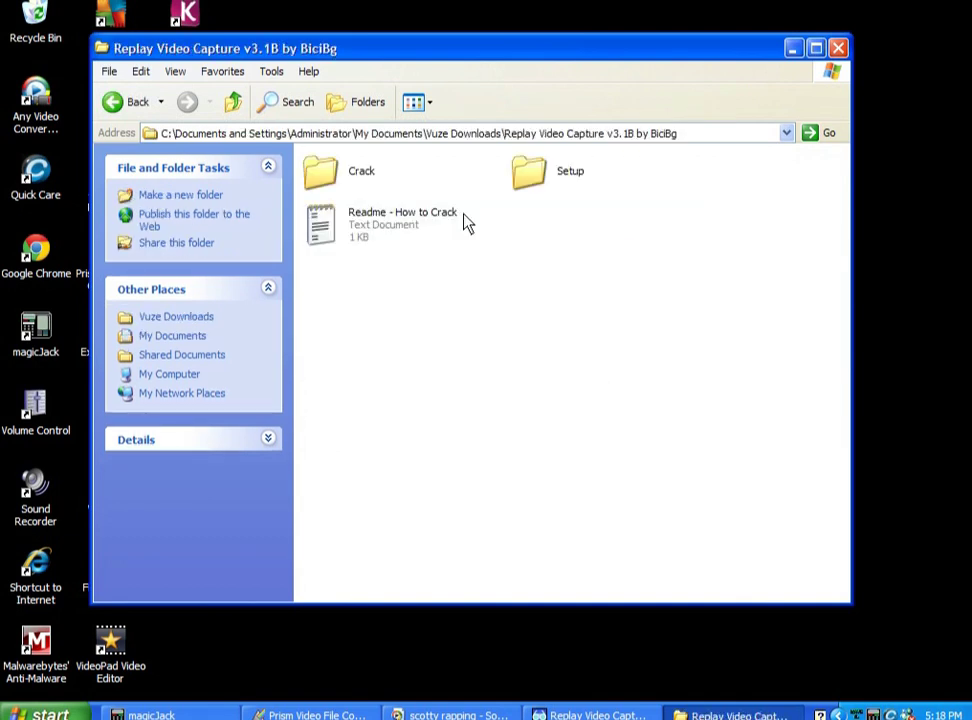
pyautogui.moveTo(128, 58); pyautogui.dragTo(284, 60)
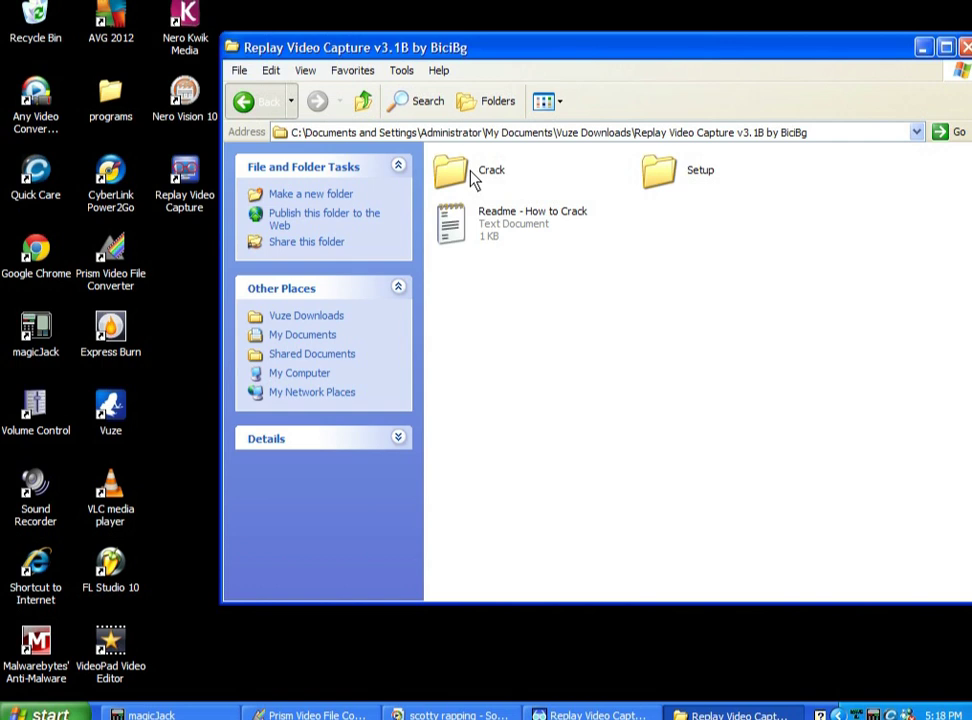
# Return to Vuze Downloads and check the general properties of the "Replay Video Capture v3.1B by BiciBg" folder, then close them
pyautogui.hotkey('alt', 'Left')
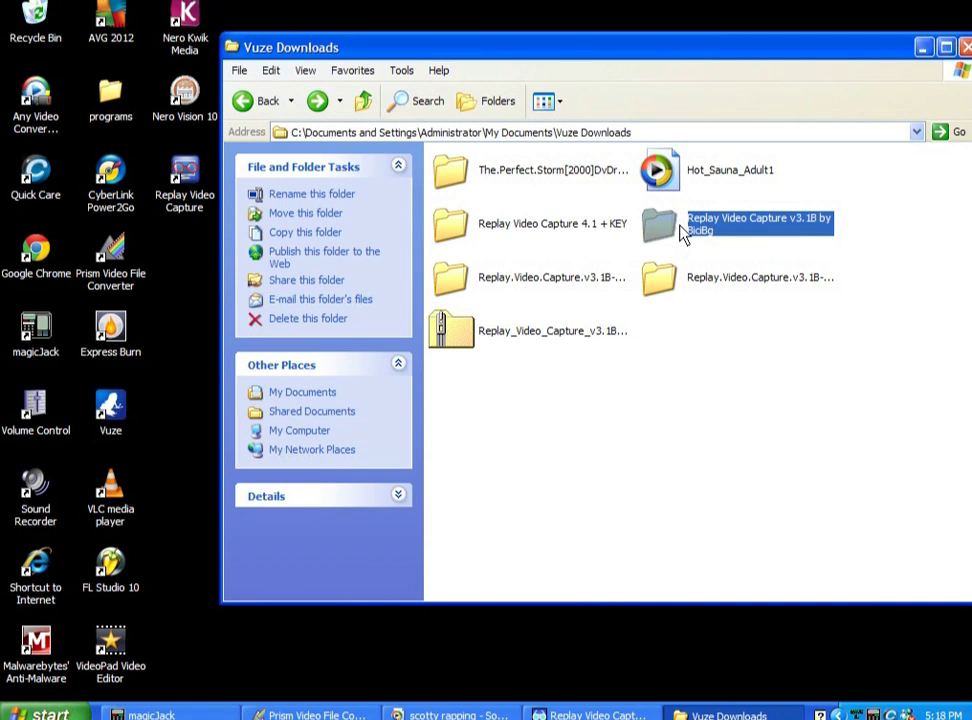
pyautogui.rightClick(683, 232)
pyautogui.click(710, 605)
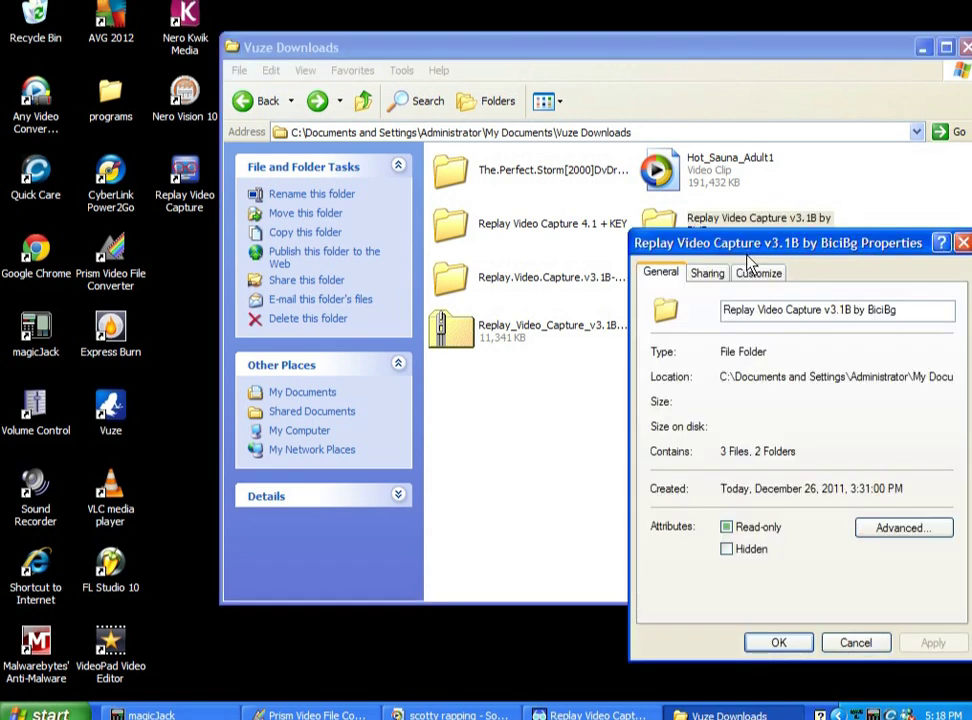
pyautogui.moveTo(712, 245); pyautogui.dragTo(473, 141)
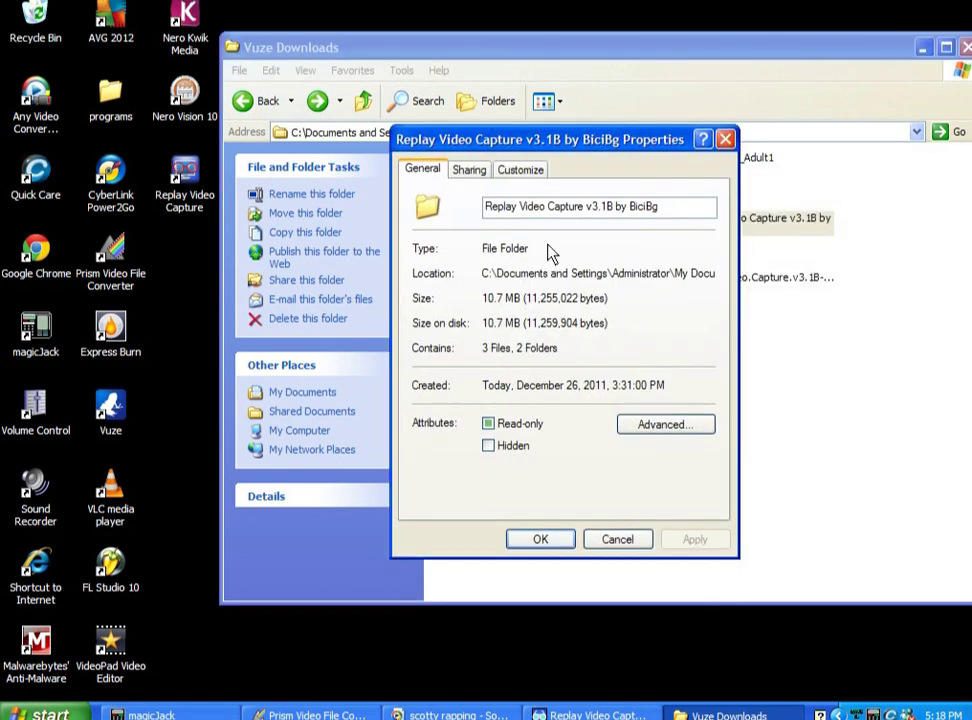
pyautogui.click(471, 177)
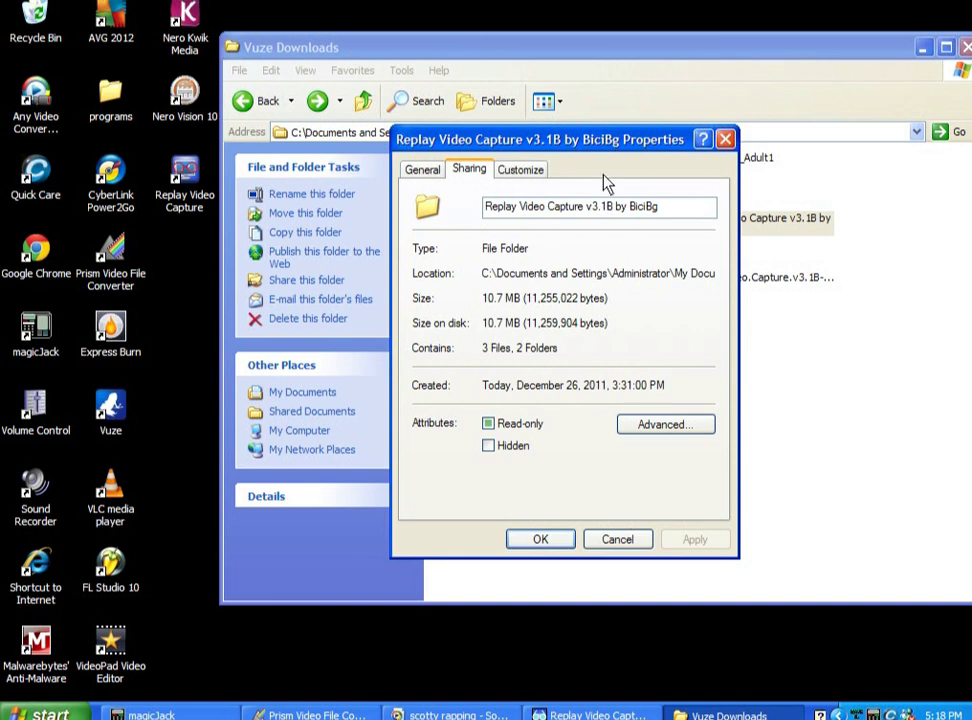
pyautogui.click(725, 139)
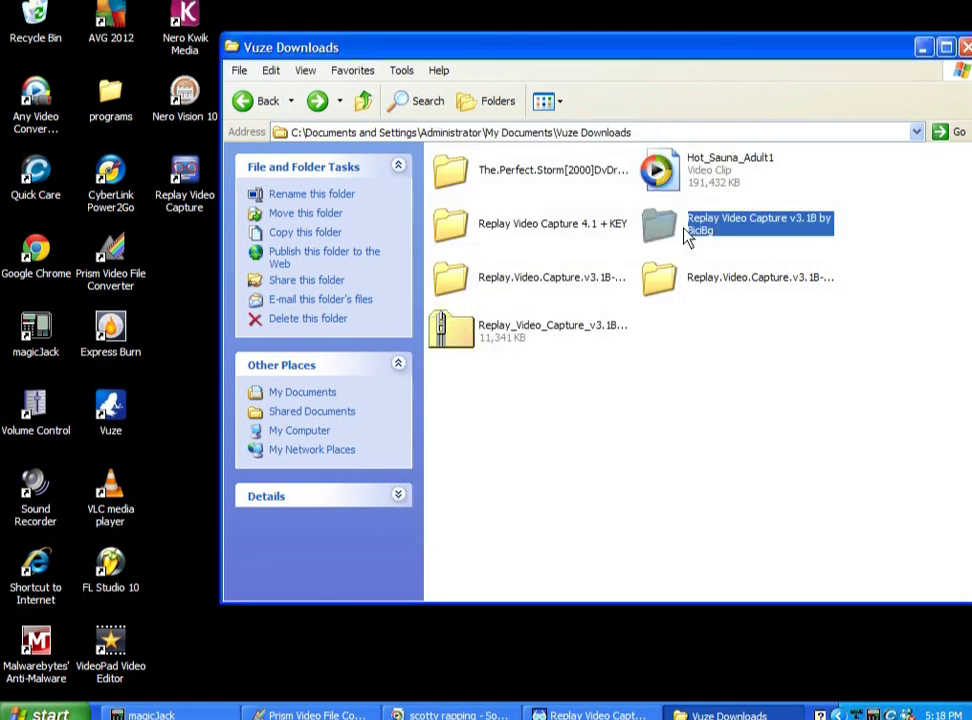
# Stop the audio playback in Sound Recorder and minimize its window again
pyautogui.click(450, 715)
pyautogui.click(631, 382)
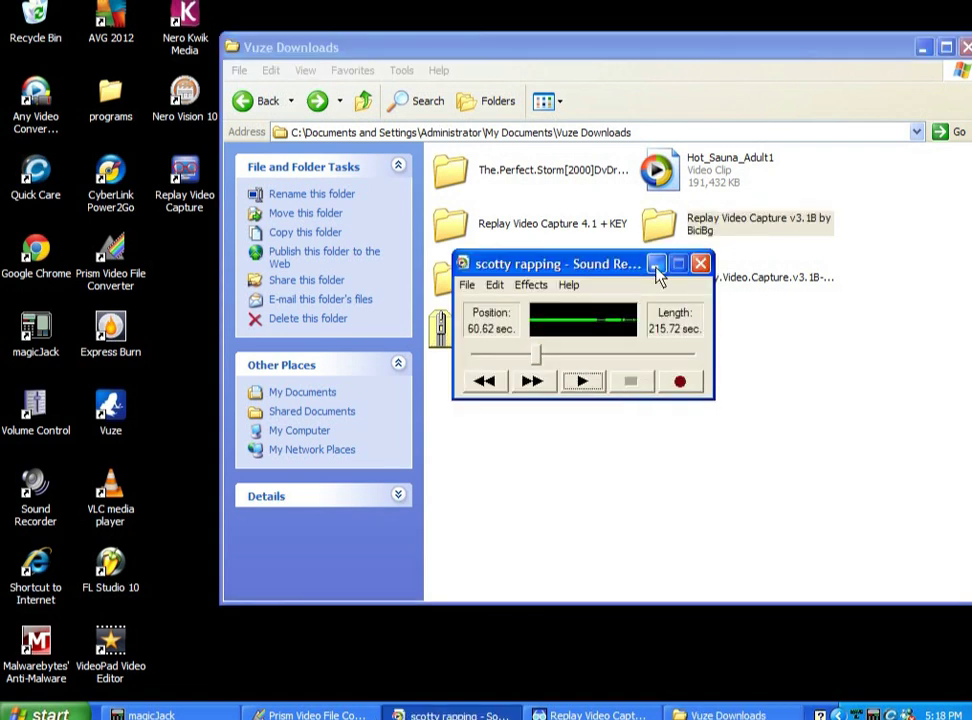
pyautogui.click(655, 263)
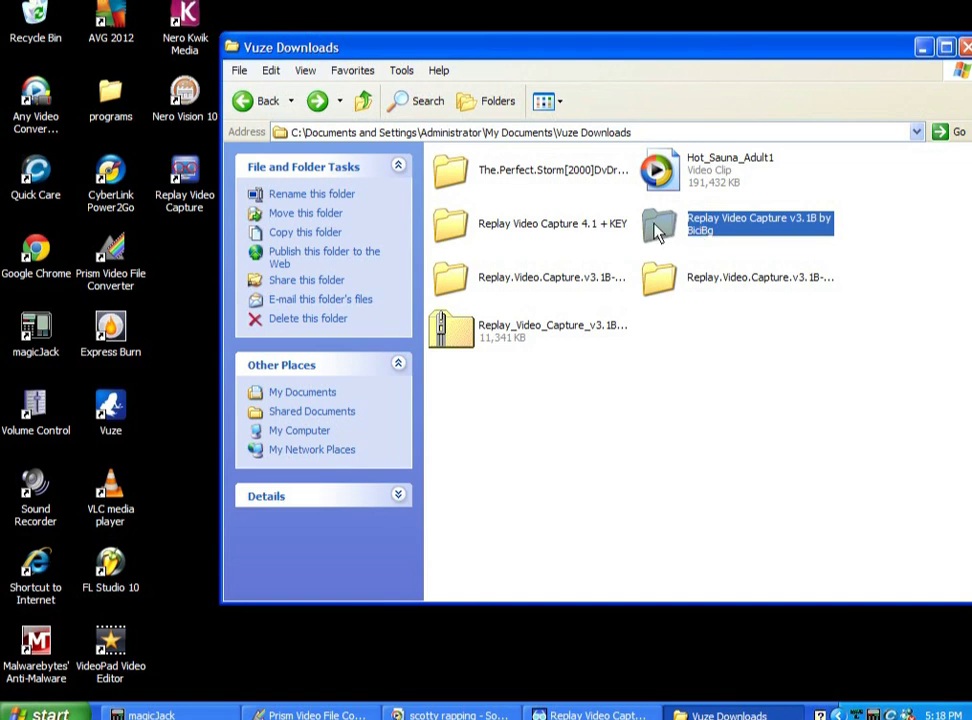
# Reopen the "Replay Video Capture v3.1B by BiciBg" folder, view the contents of its Setup subfolder and go back
pyautogui.press('Return')
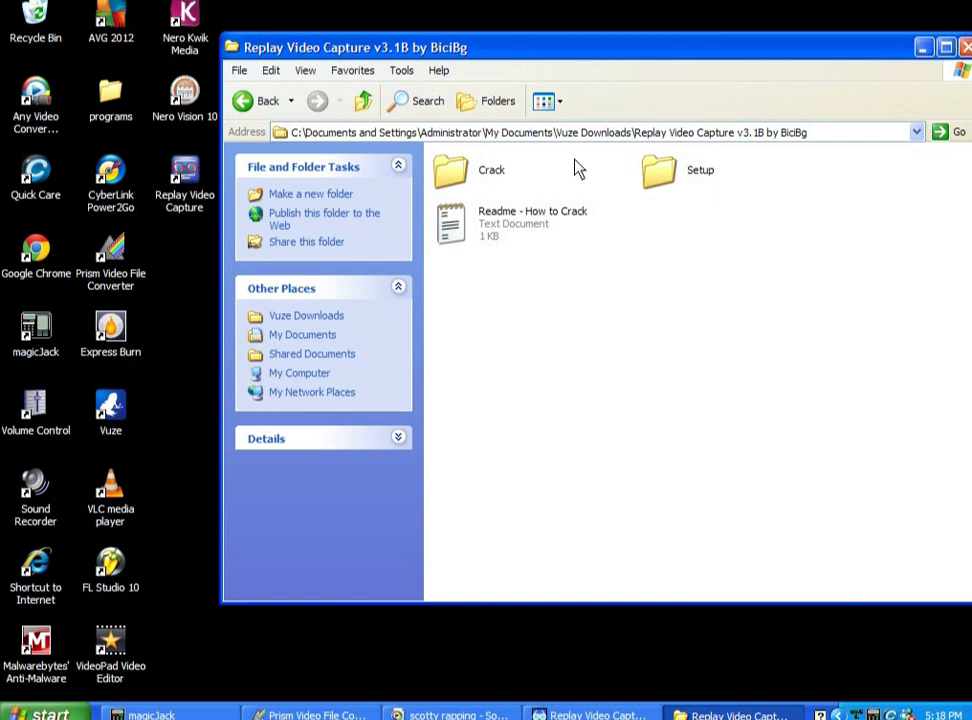
pyautogui.press('s')
pyautogui.press('Return')
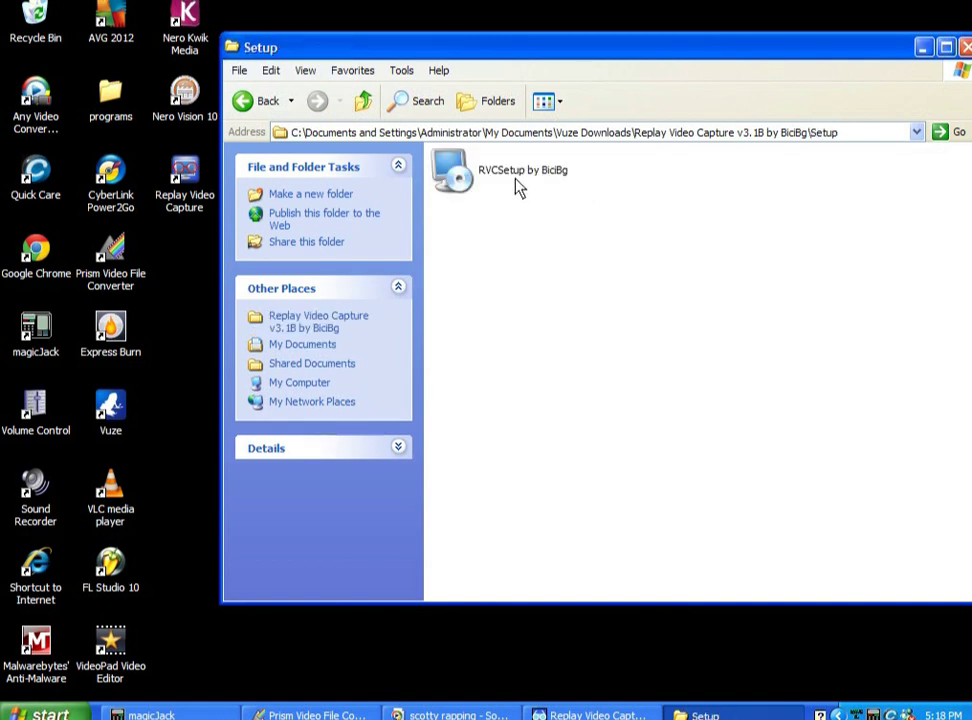
pyautogui.hotkey('alt', 'Left')
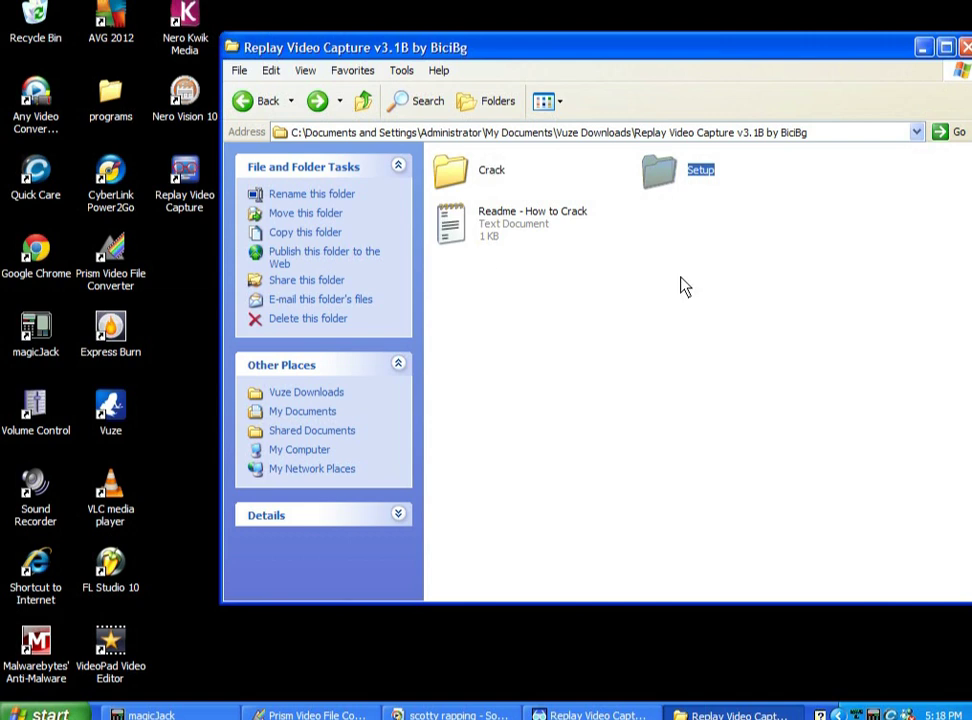
# Copy the RVCap file from the Crack subfolder and close the folder window
pyautogui.doubleClick(460, 178)
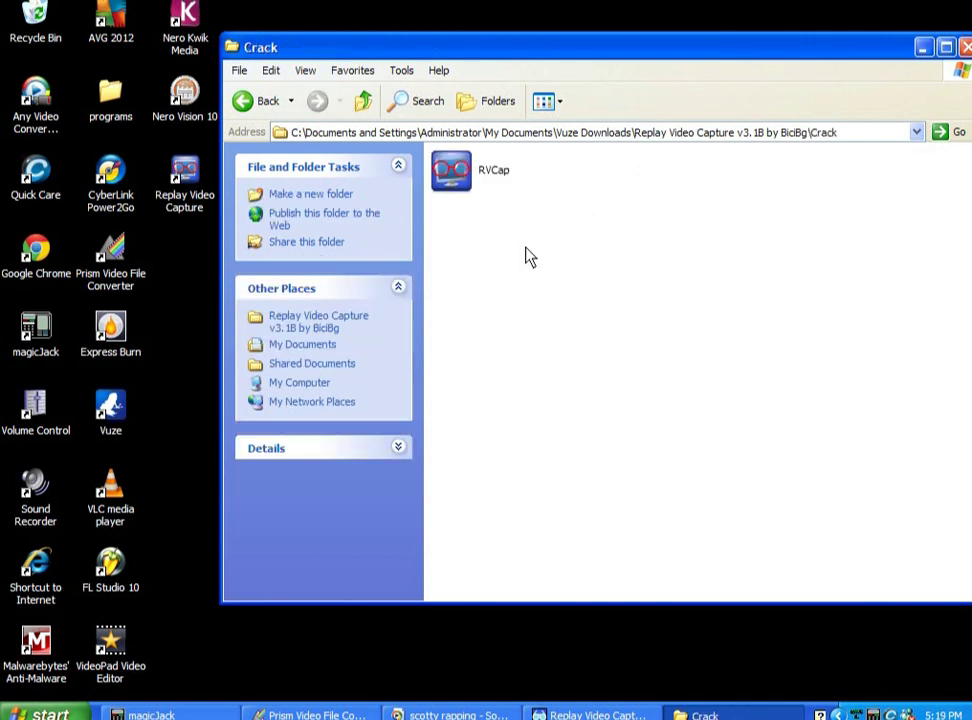
pyautogui.click(463, 190)
pyautogui.rightClick(463, 190)
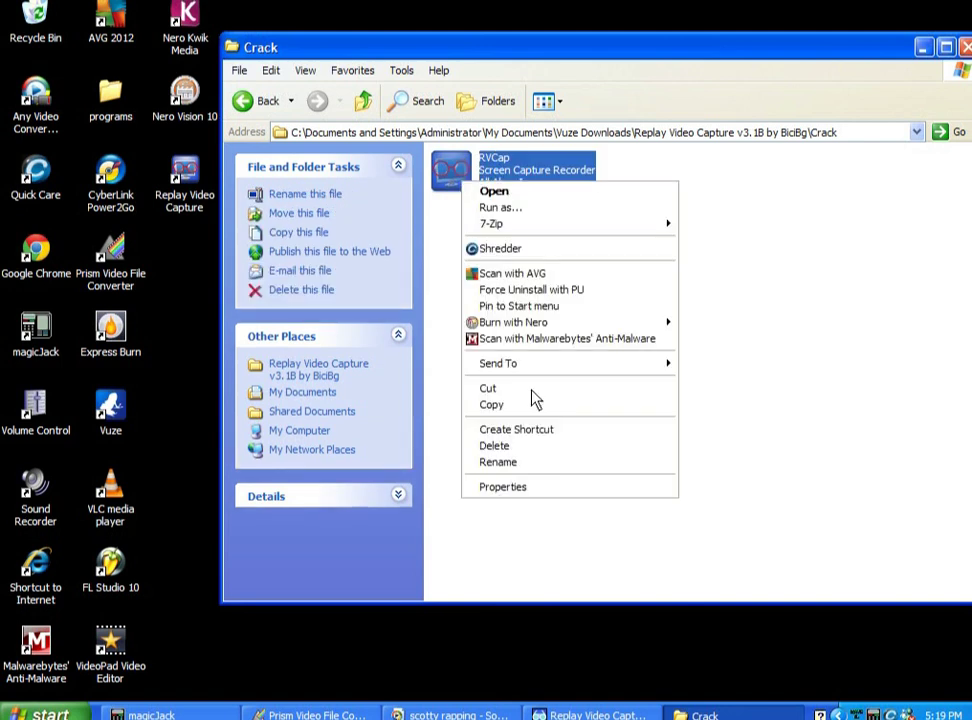
pyautogui.click(532, 402)
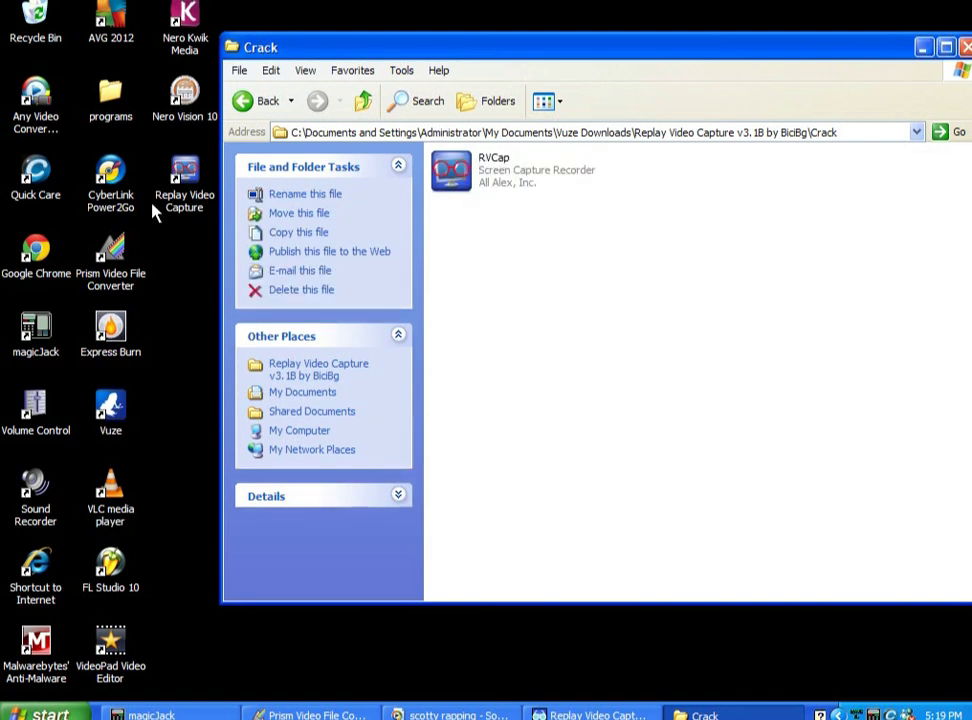
pyautogui.press('BackSpace')
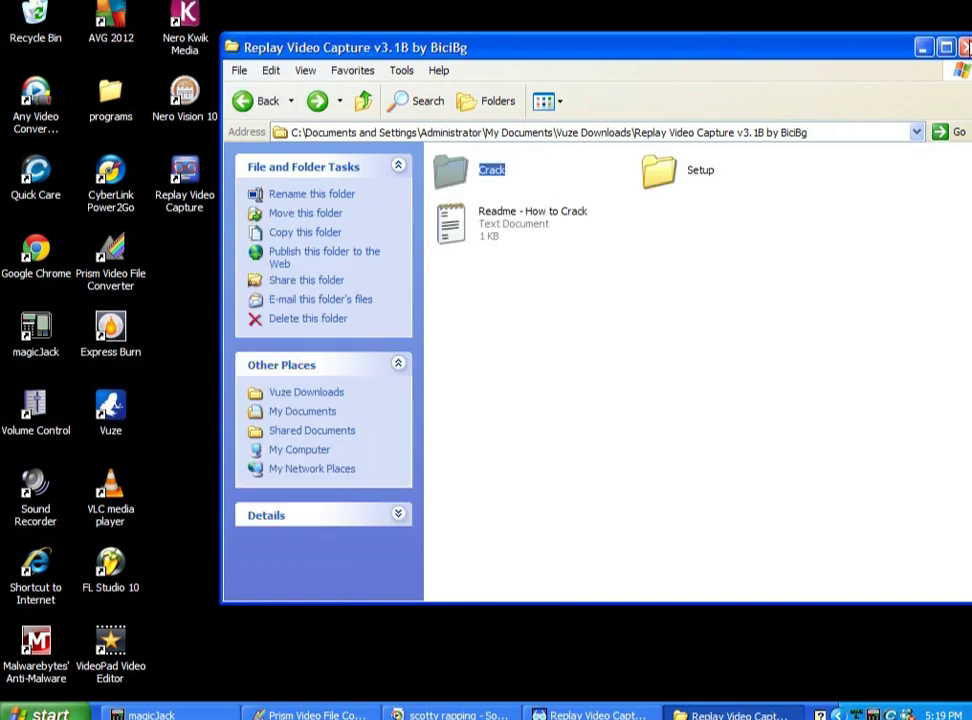
pyautogui.click(966, 47)
# View the contents of C:\Program Files\Replay Video Capture through My Computer and close the window
pyautogui.click(60, 712)
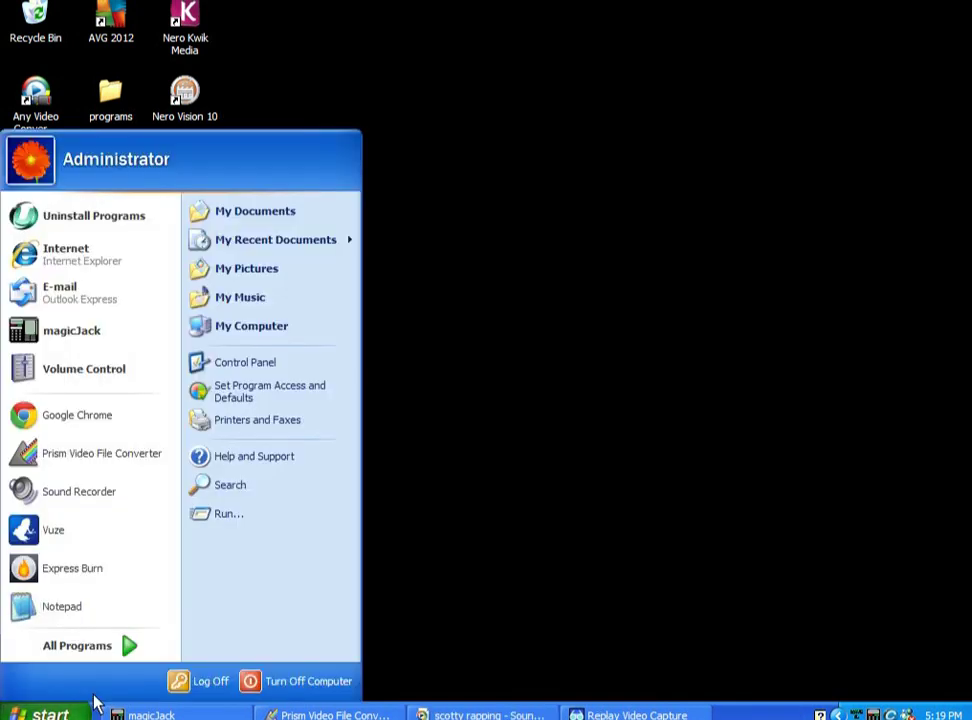
pyautogui.click(316, 330)
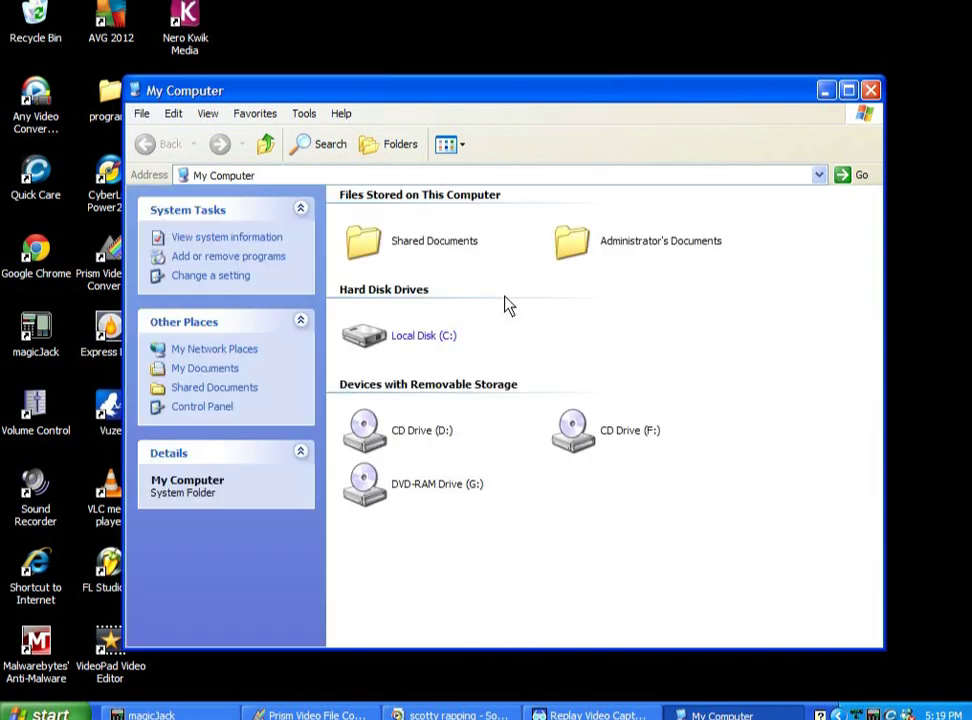
pyautogui.click(428, 338)
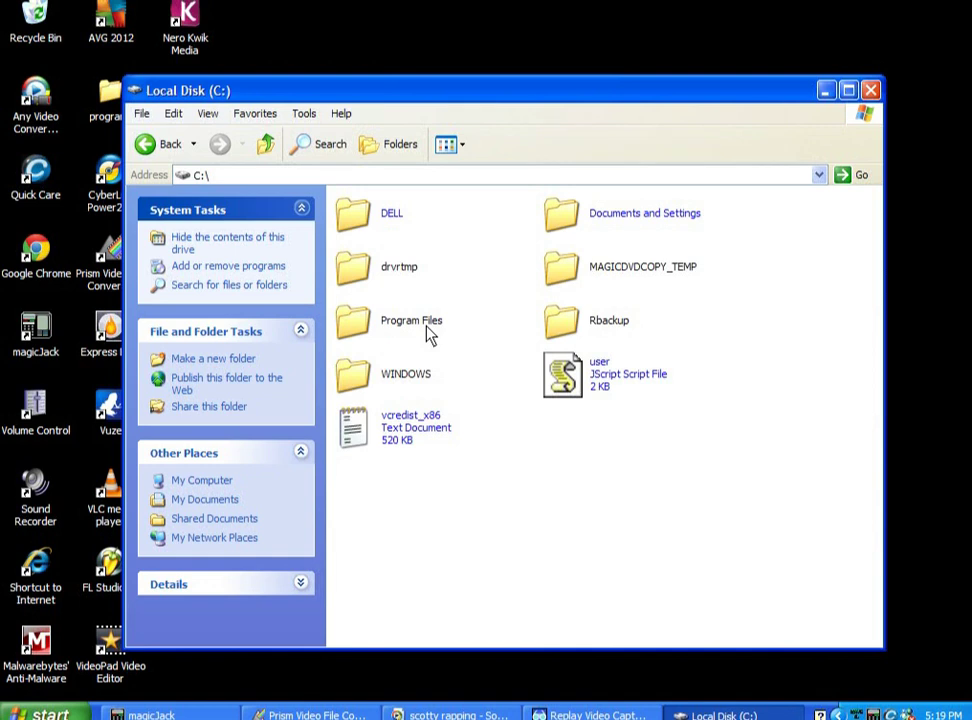
pyautogui.doubleClick(420, 322)
pyautogui.scroll(-5, 428, 335)
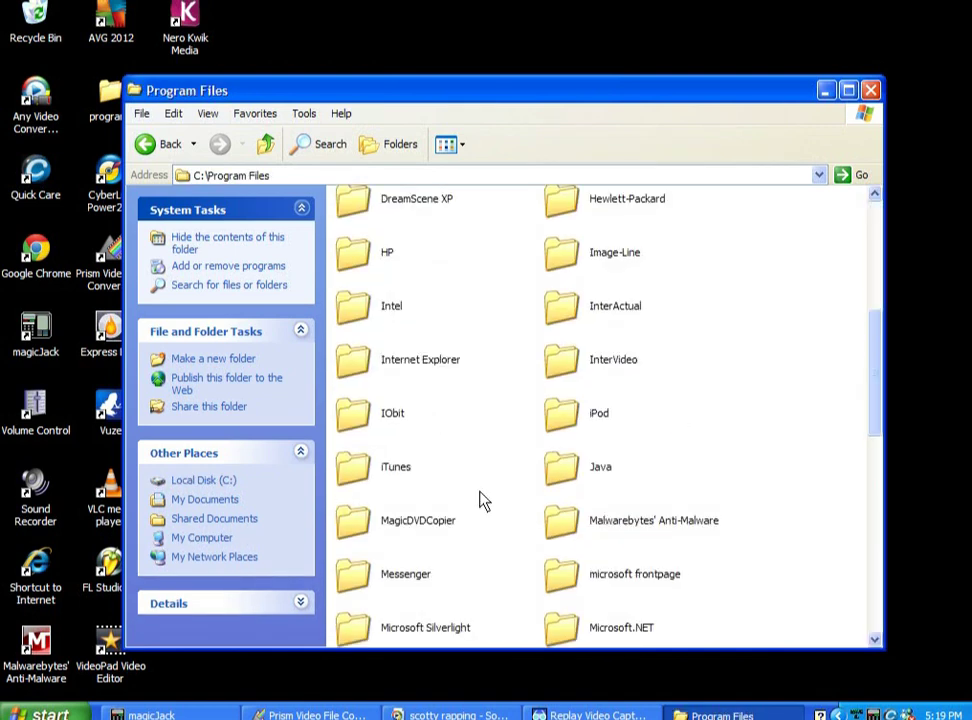
pyautogui.scroll(-8, 612, 541)
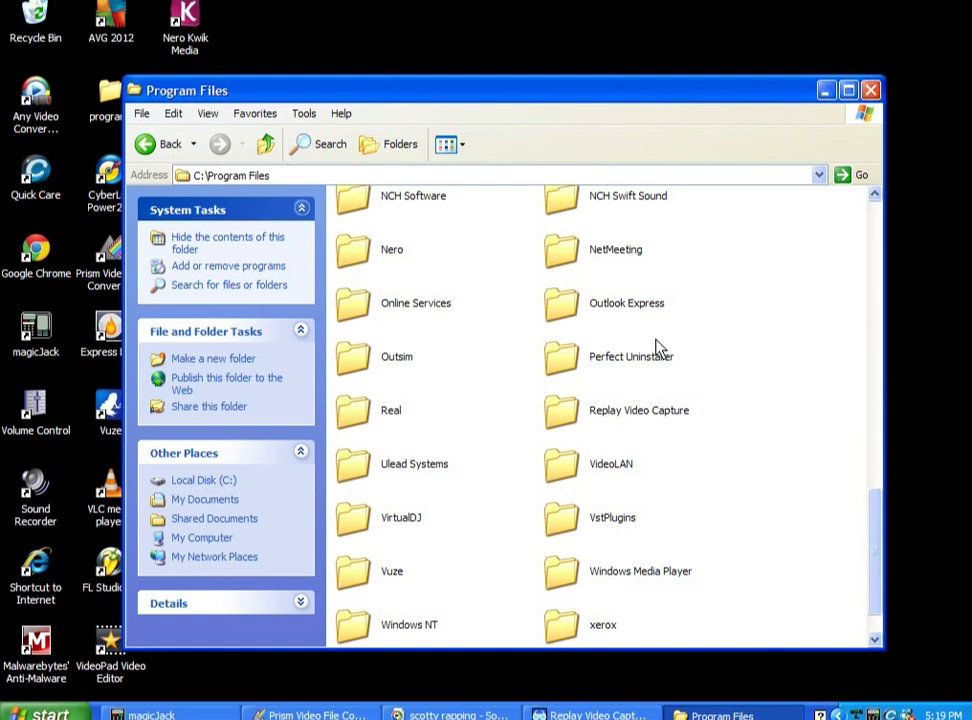
pyautogui.doubleClick(655, 418)
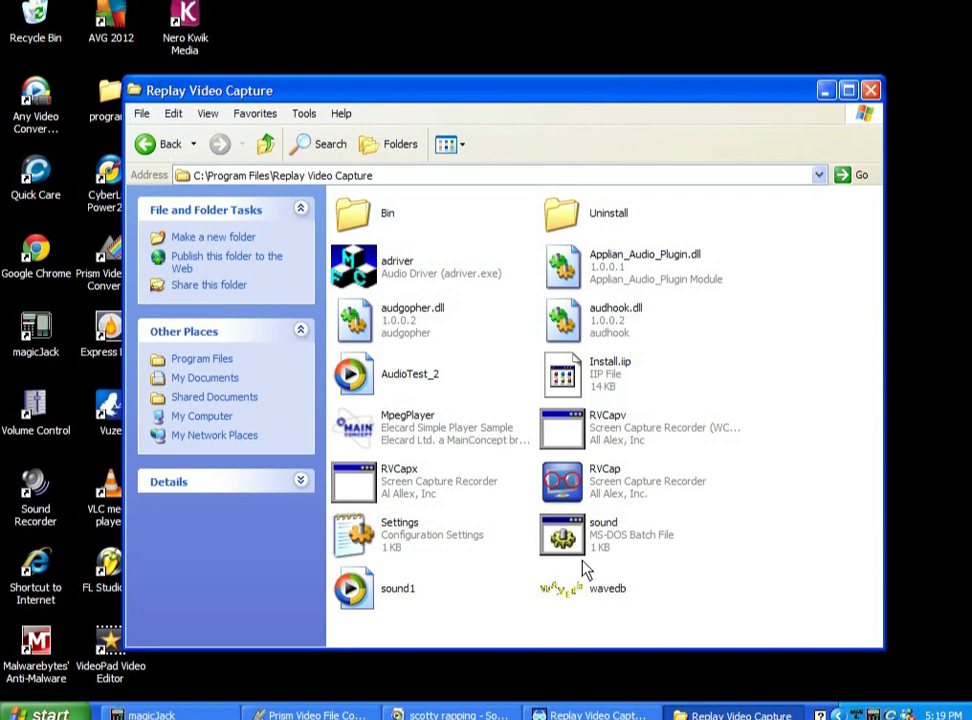
pyautogui.hotkey('alt', 'F4')
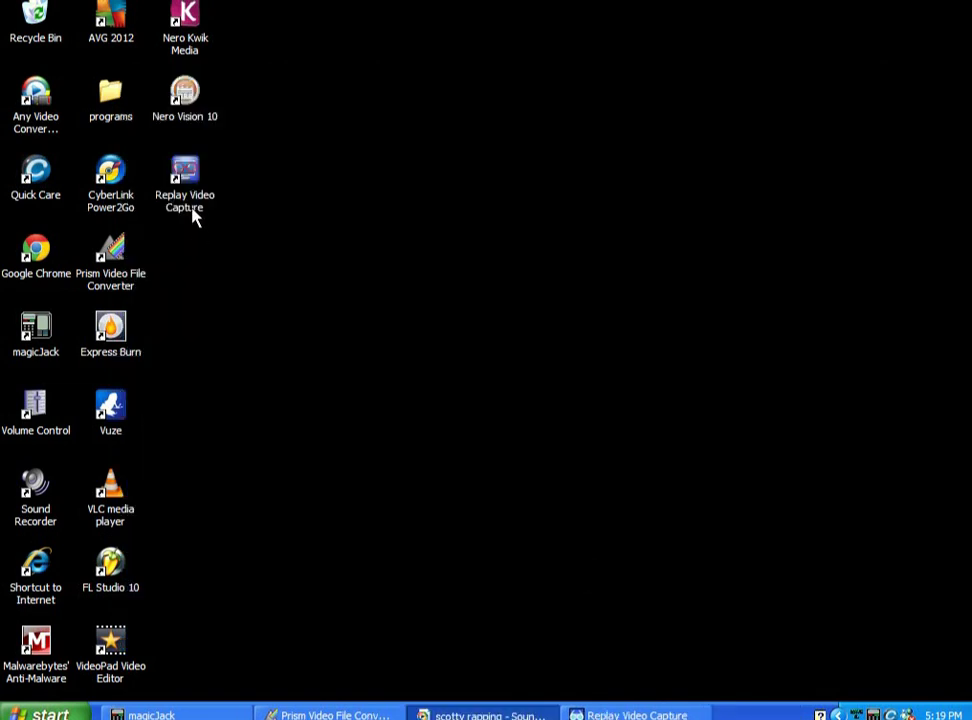
# Launch Replay Video Capture from its desktop shortcut
pyautogui.click(190, 208)
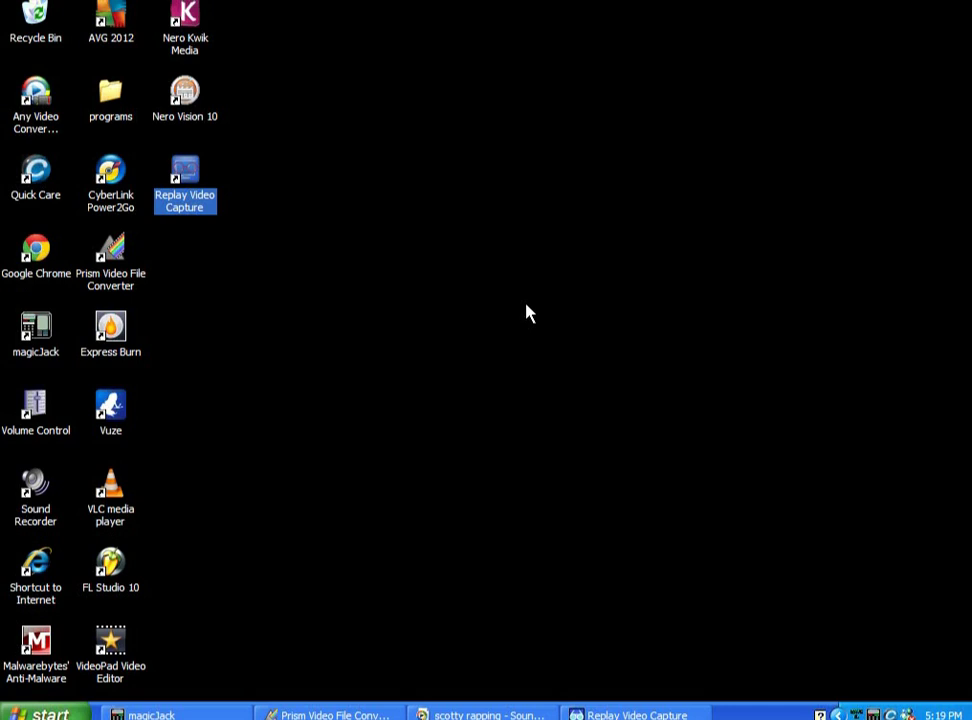
pyautogui.press('Return')
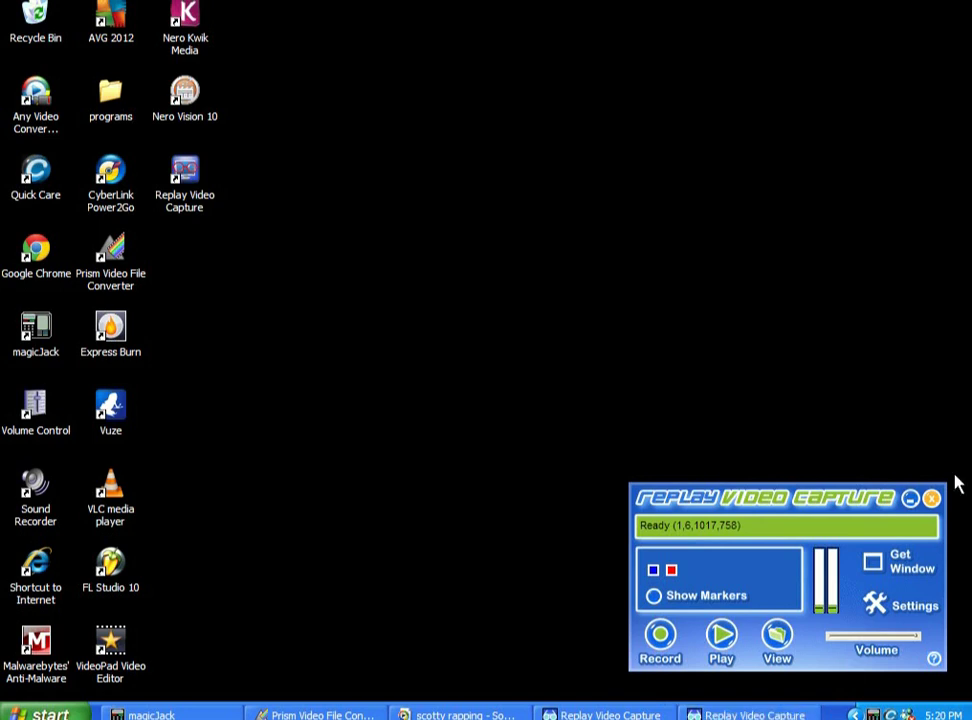
# Close the newly launched, idle Replay Video Capture window and leave the other running instance open
pyautogui.rightClick(748, 714)
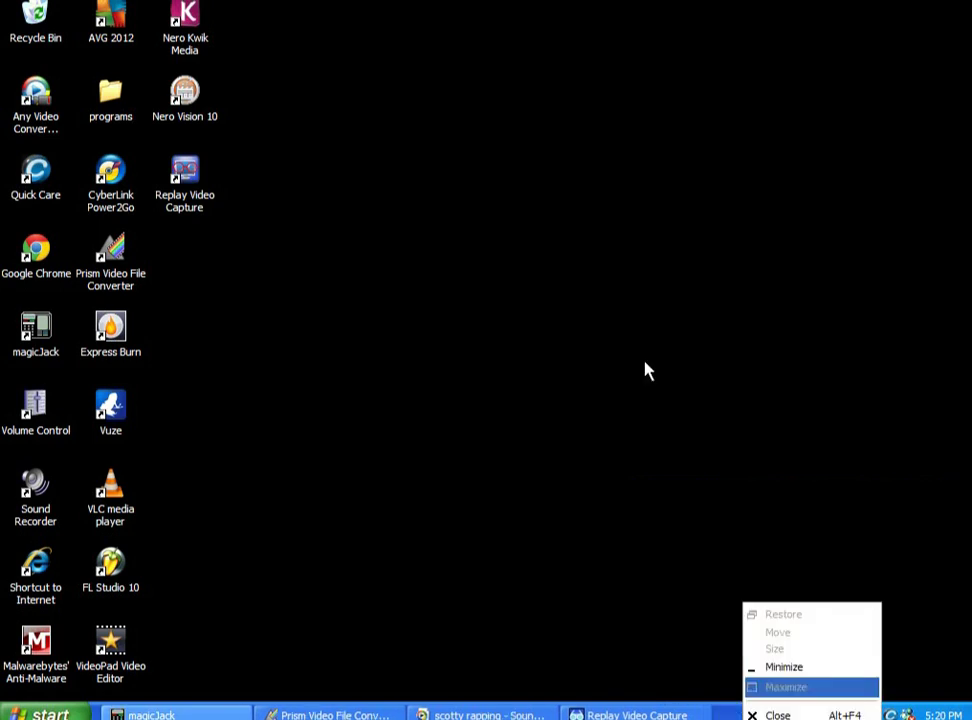
pyautogui.click(729, 627)
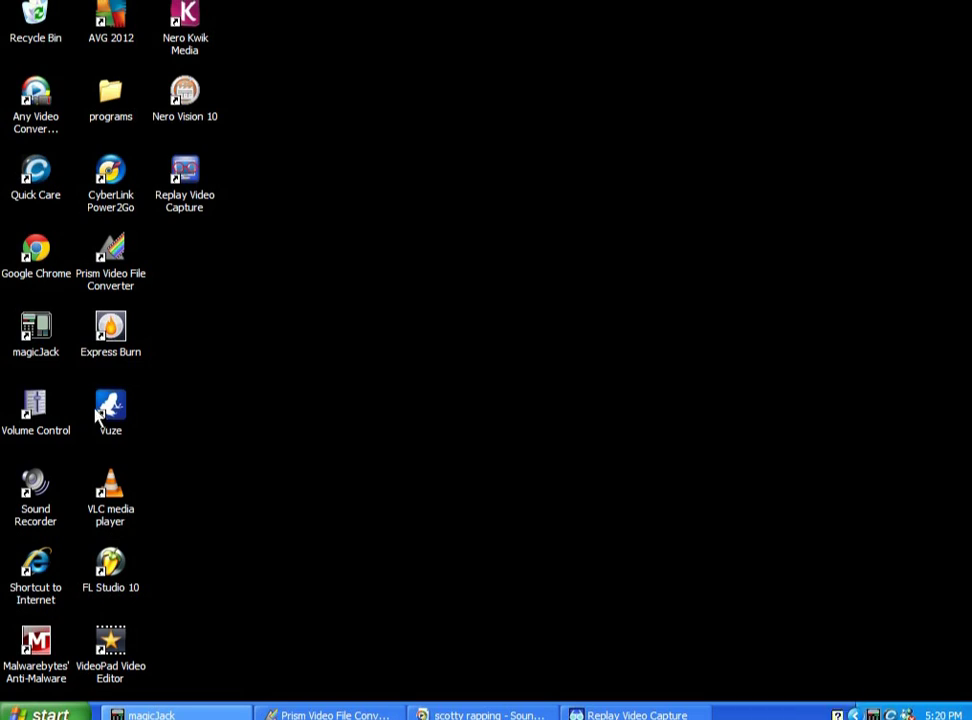
pyautogui.press('e')
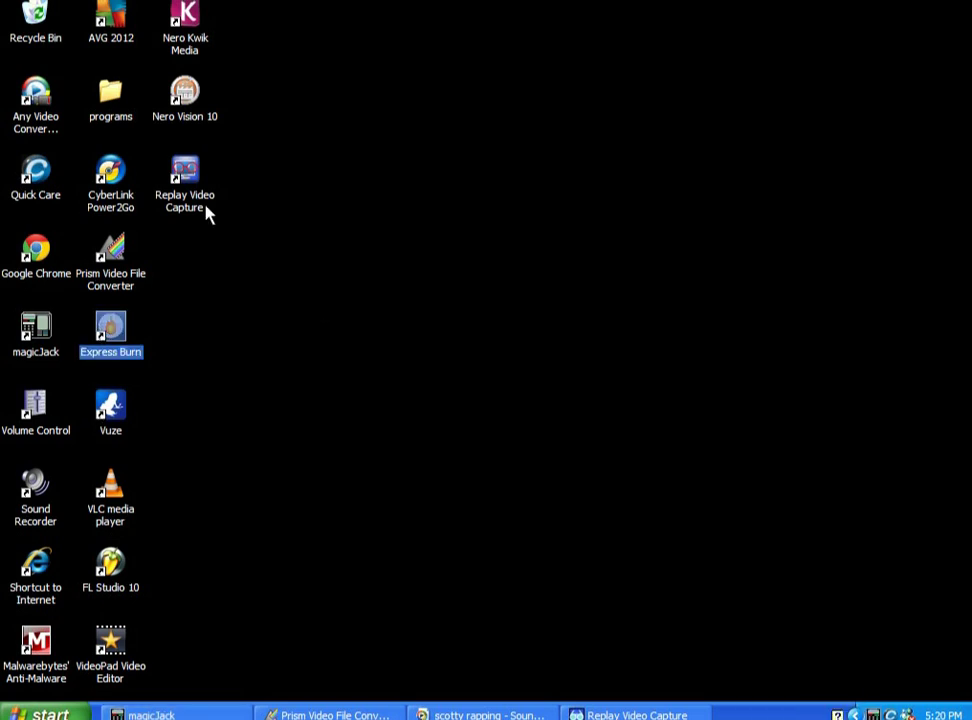
pyautogui.click(104, 276)
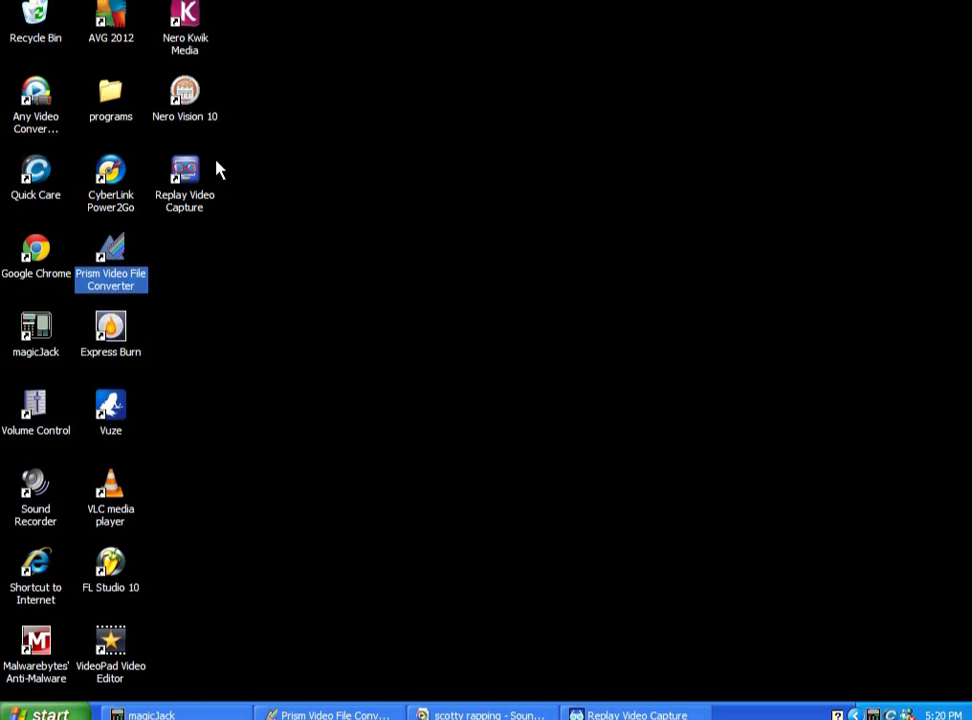
pyautogui.click(124, 221)
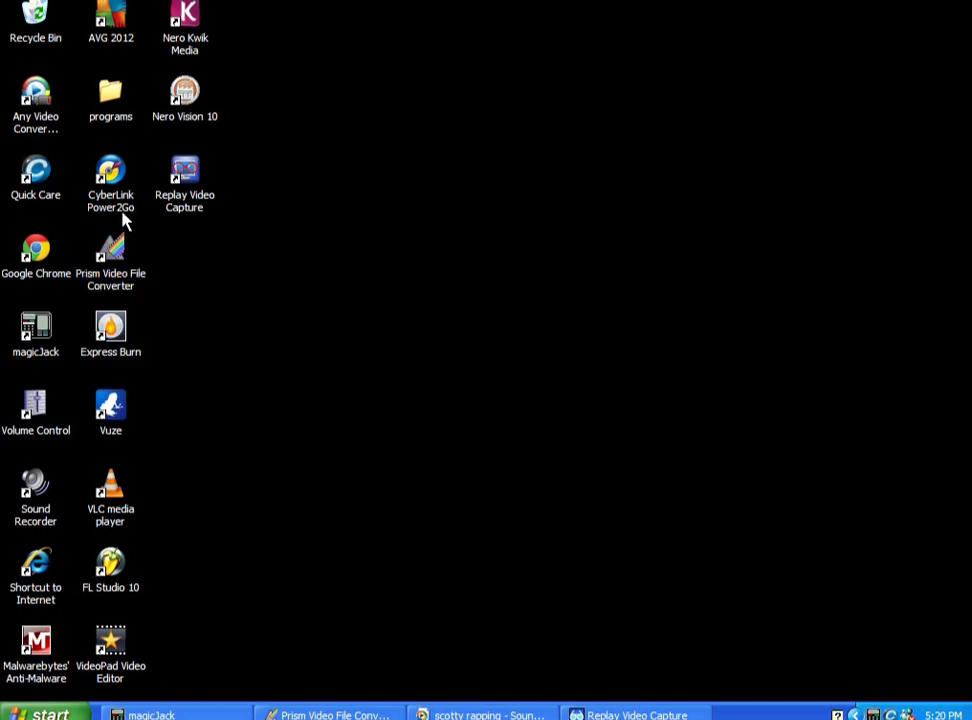
pyautogui.click(128, 276)
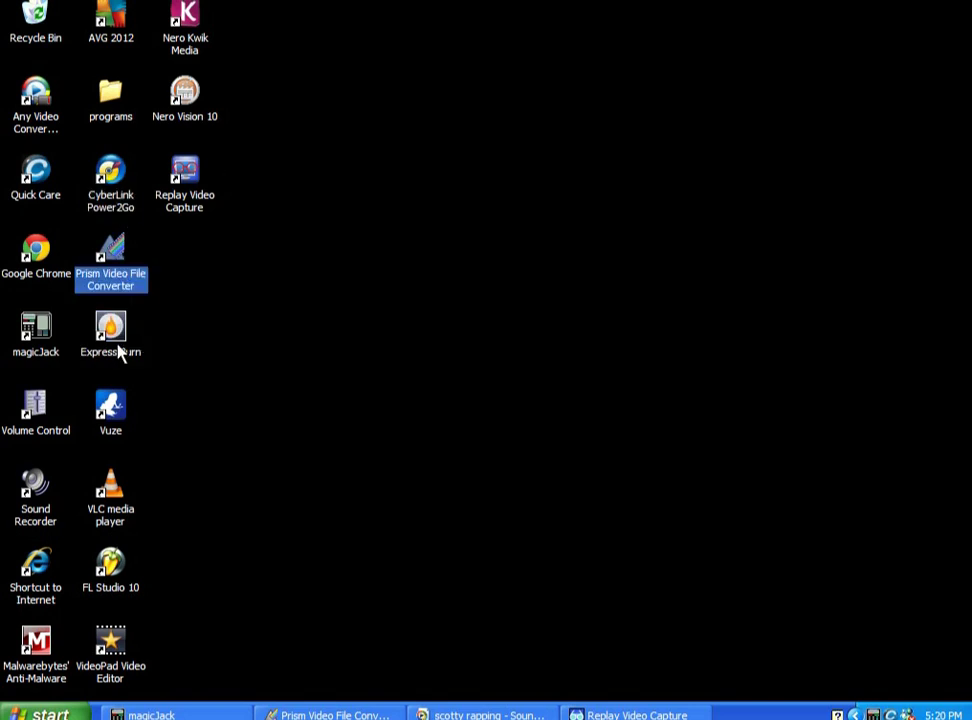
pyautogui.click(118, 348)
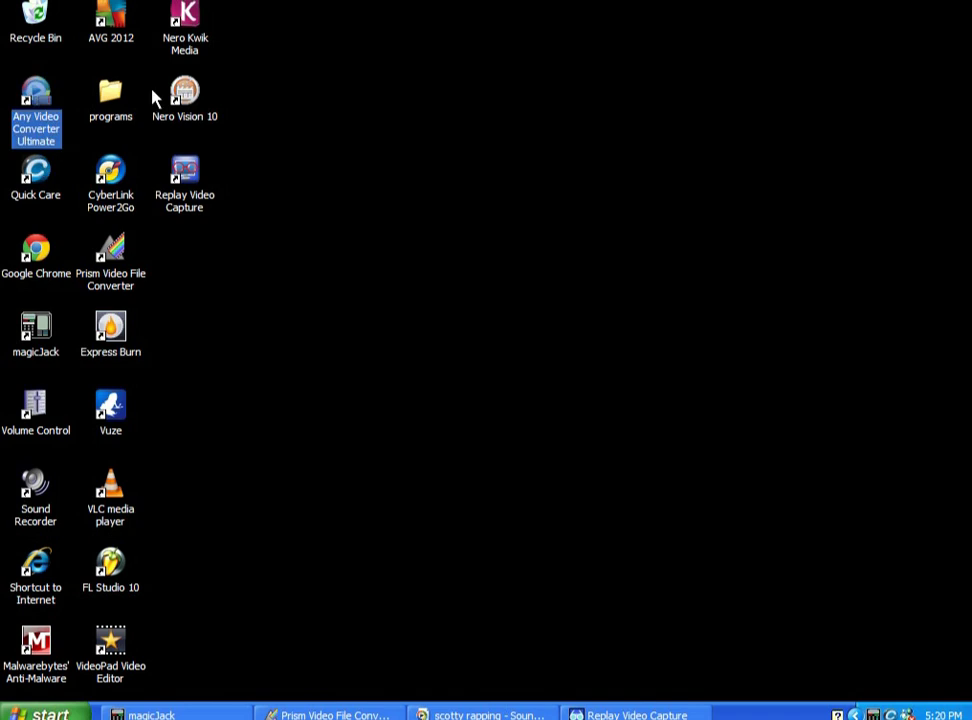
pyautogui.click(182, 95)
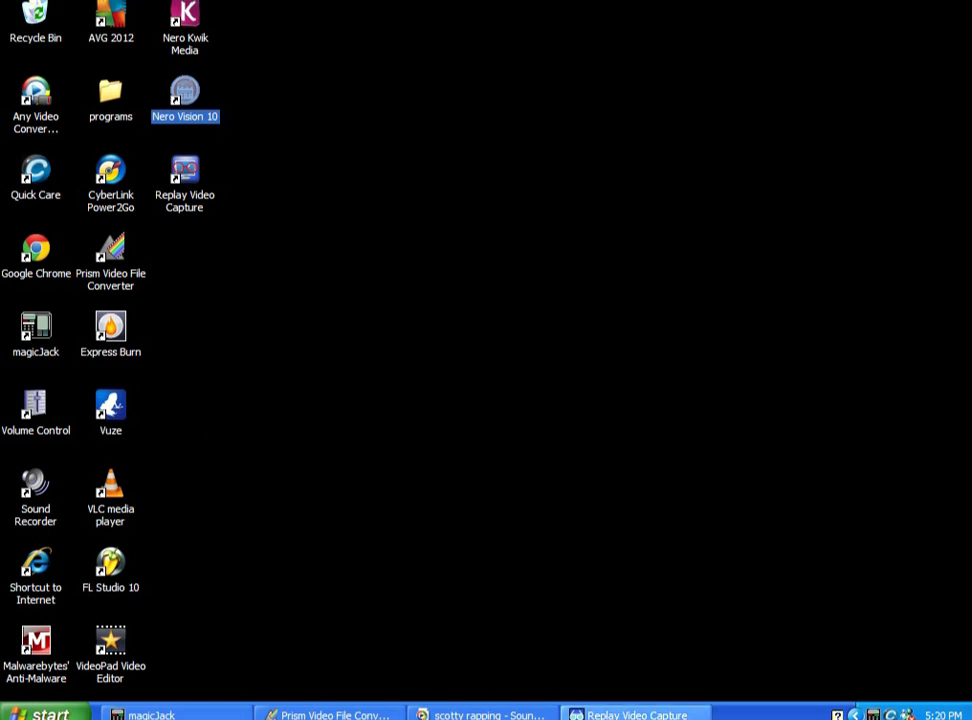
# Restore the minimized Replay Video Capture window that is running the screen recording
pyautogui.click(637, 715)
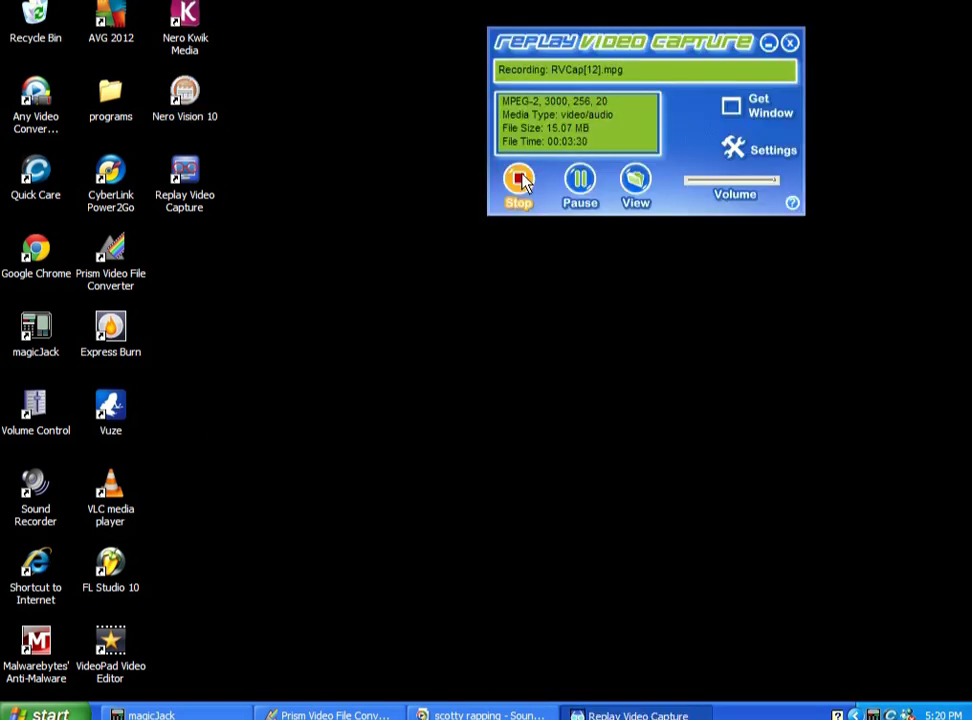